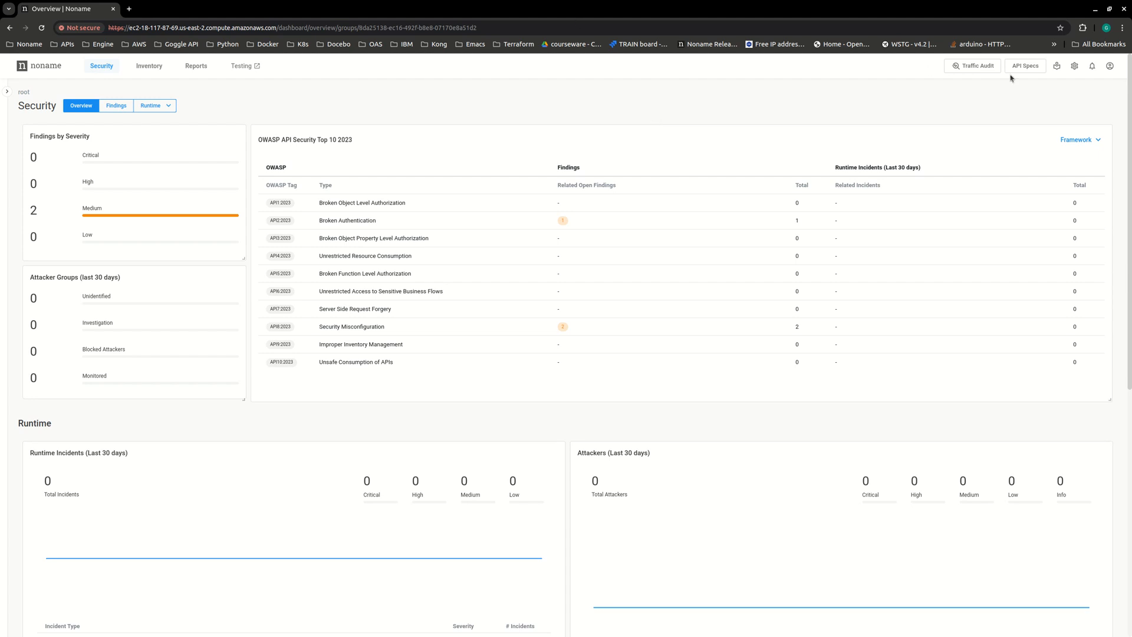
# - Open the admin role for editing from the user management roles in the settings
pyautogui.click(1074, 66)
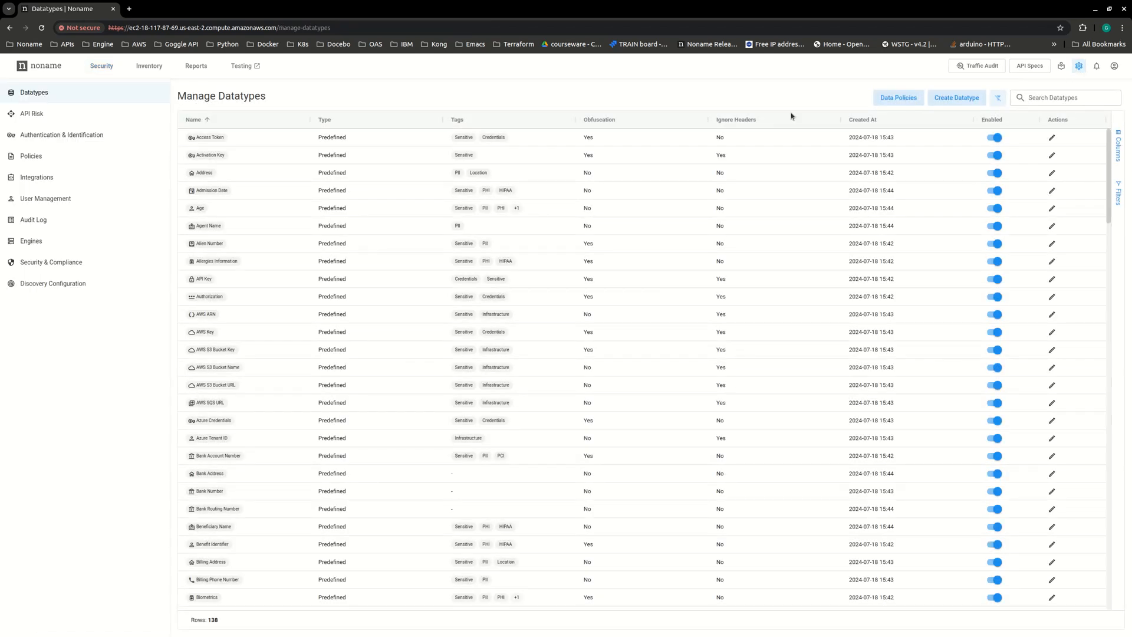
pyautogui.click(67, 199)
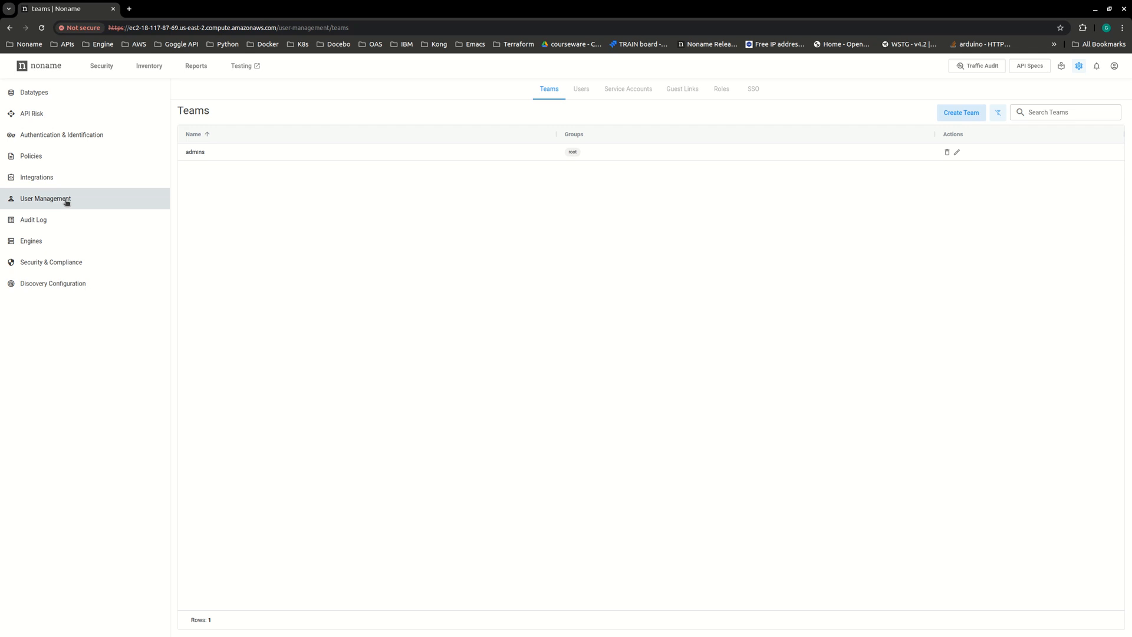
pyautogui.click(723, 92)
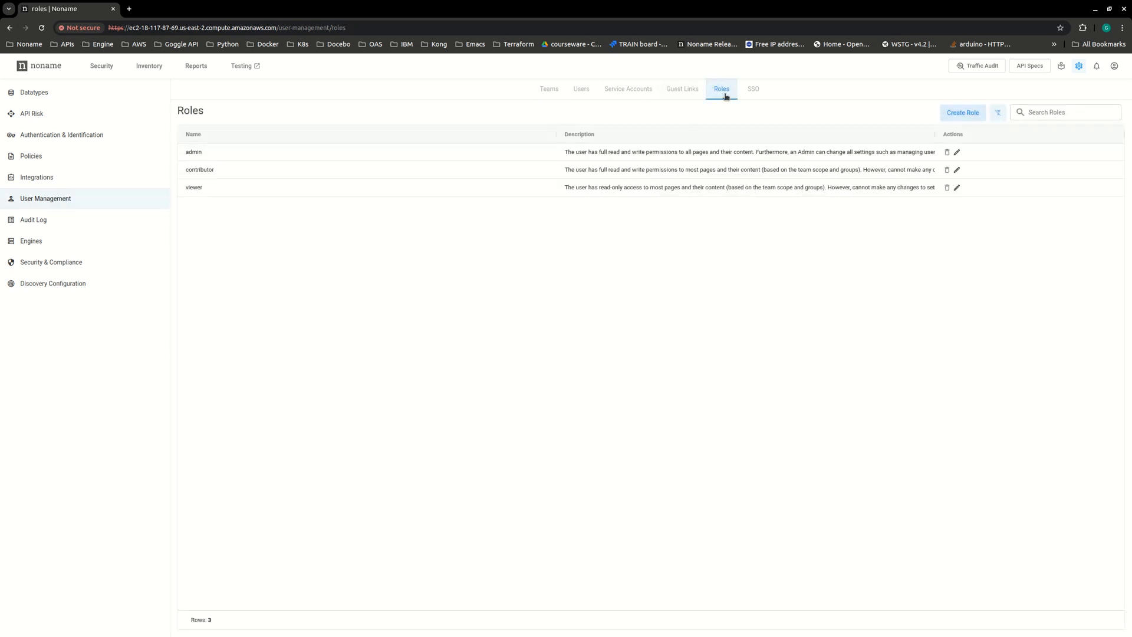
pyautogui.click(957, 153)
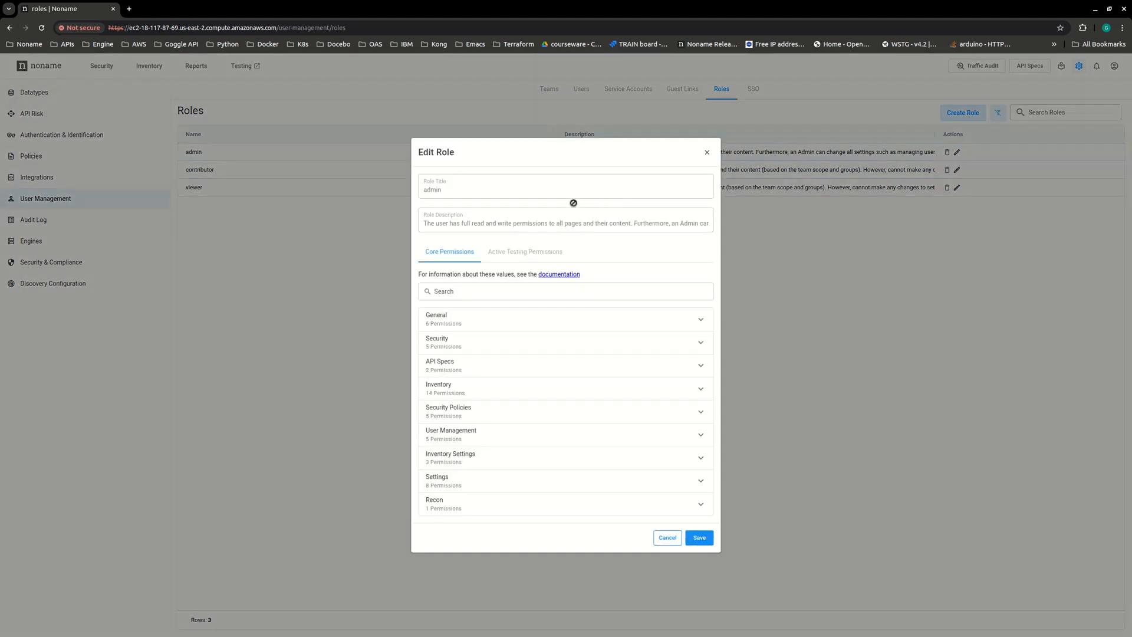
# - Search the admin role's core permissions for SAML, check its SAML Integrations access level, and close the role without saving
pyautogui.click(537, 291)
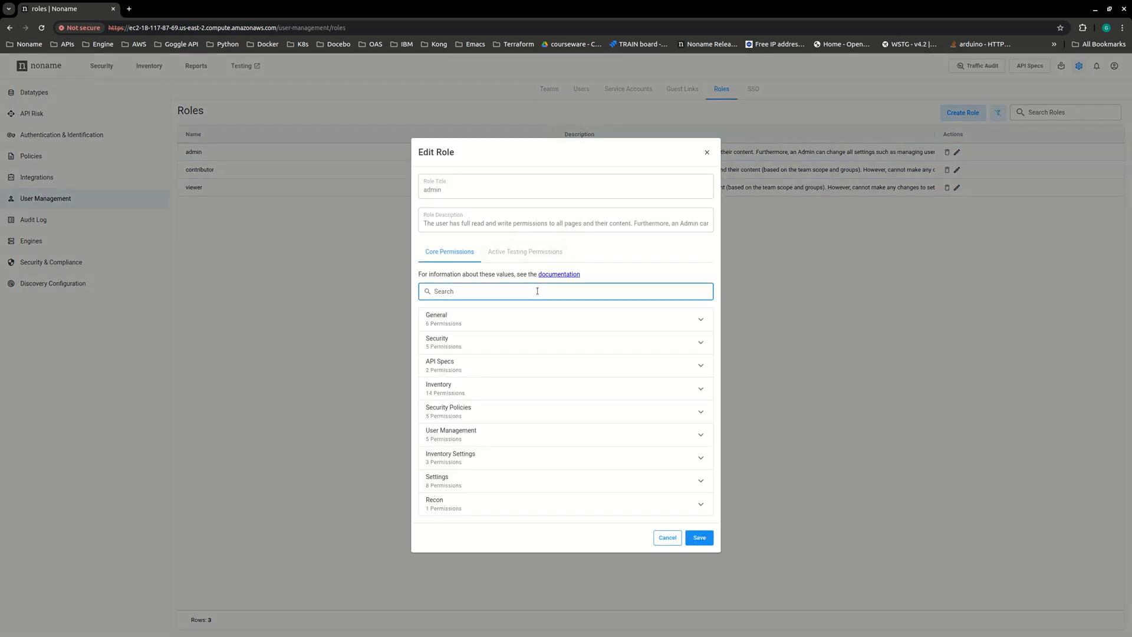
pyautogui.write('SAML')
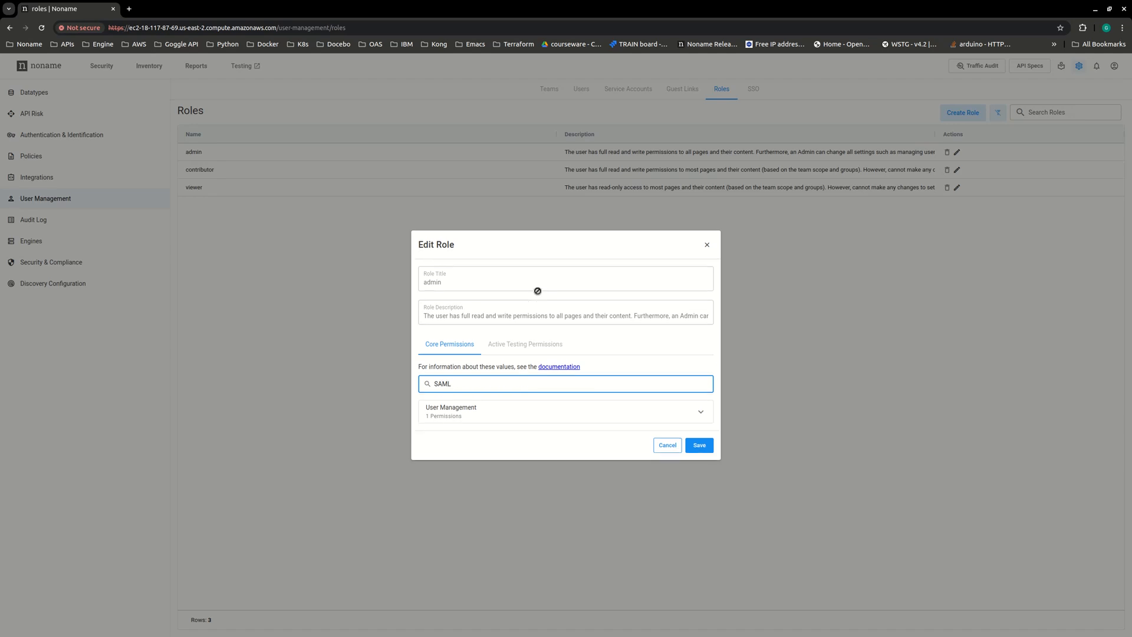
pyautogui.click(702, 414)
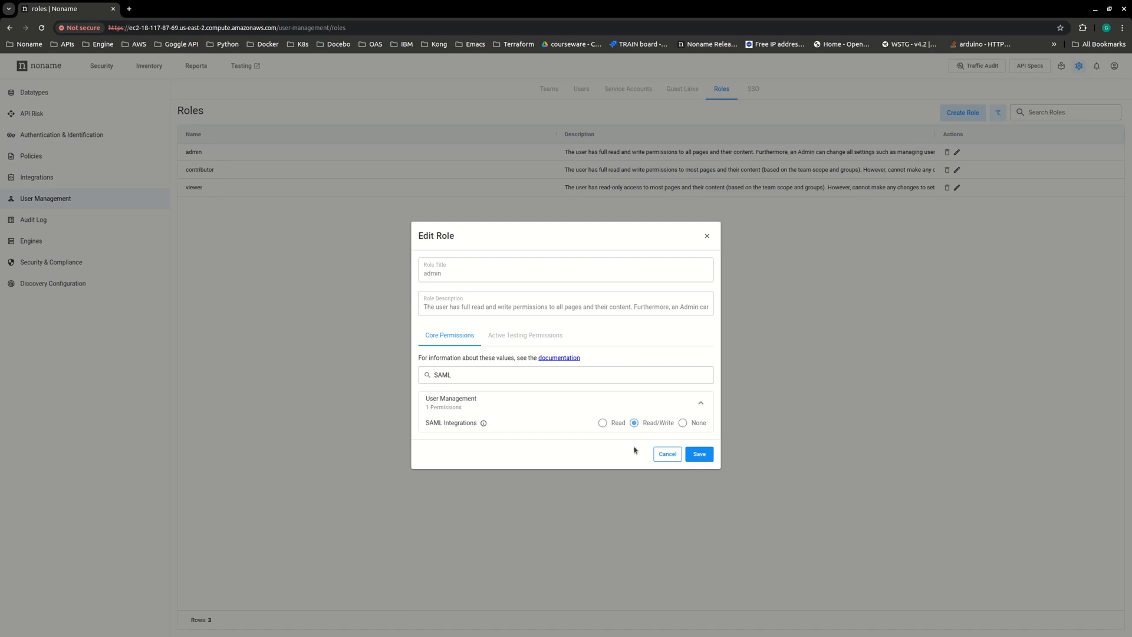
pyautogui.click(668, 454)
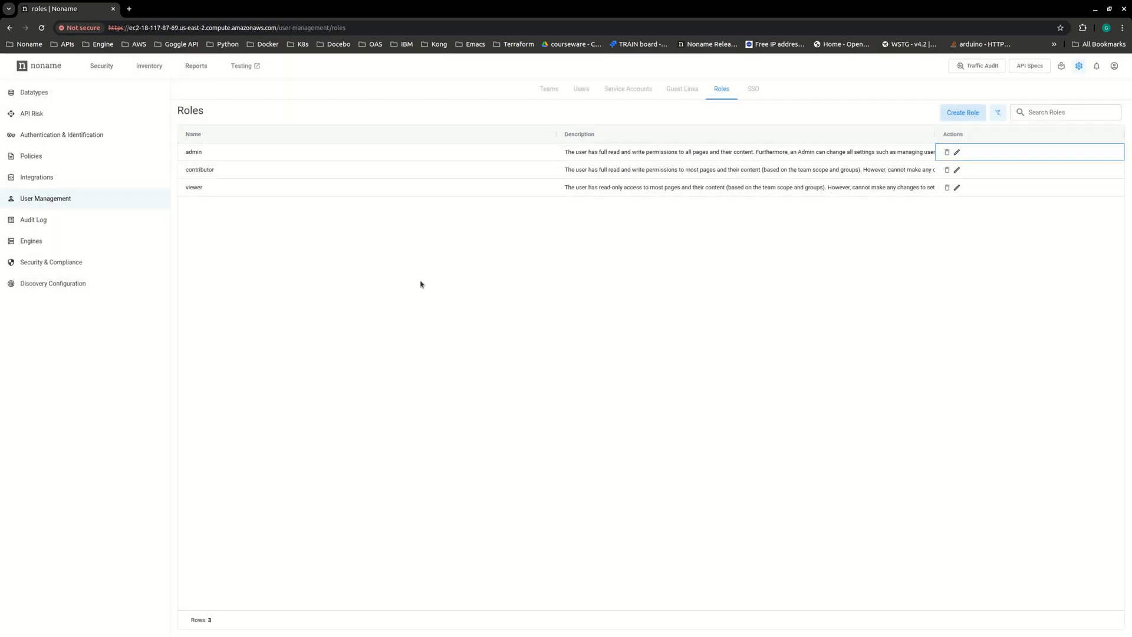
# - Show the user management SSO settings and open the documentation site docs.nonamesecurity.com in a new browser tab
pyautogui.click(753, 89)
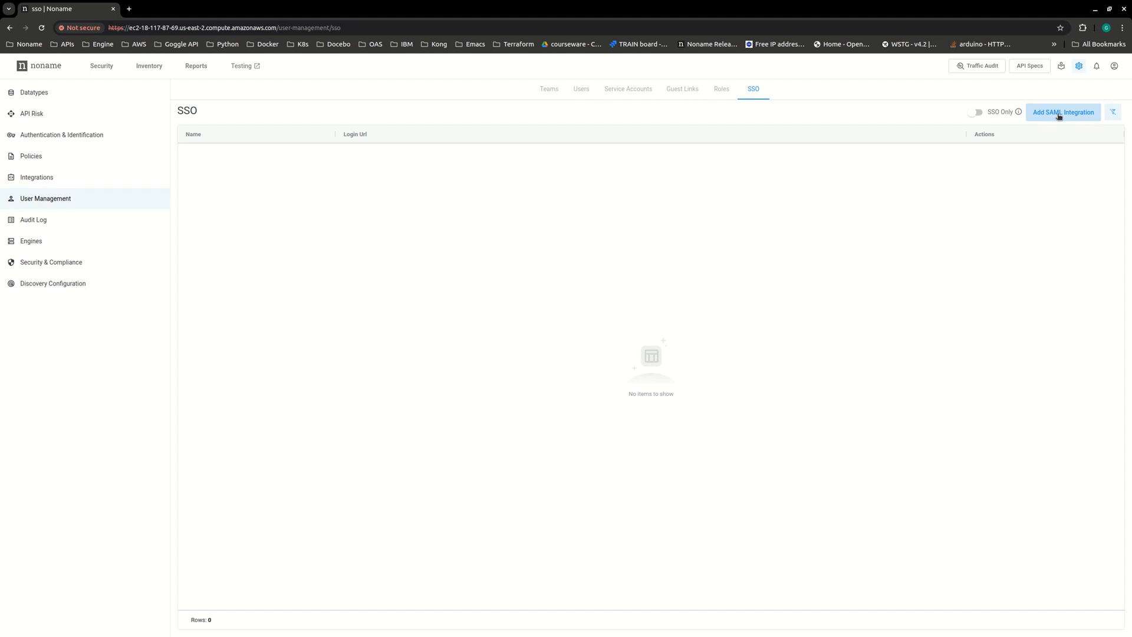
pyautogui.click(128, 9)
pyautogui.click(146, 31)
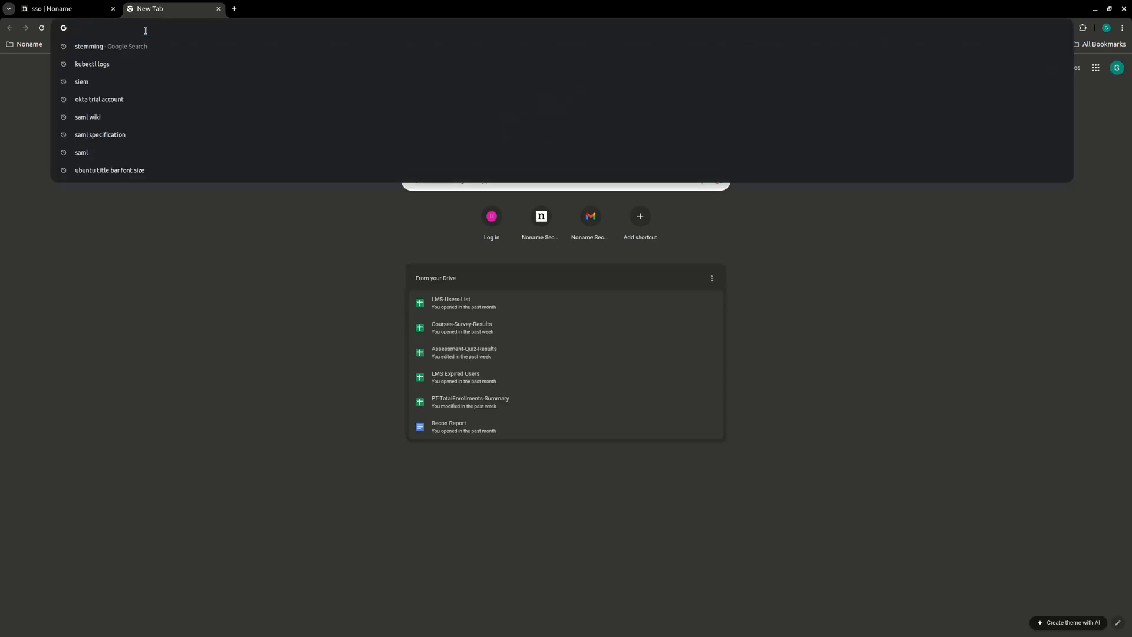
pyautogui.write('docs')
pyautogui.press('Return')
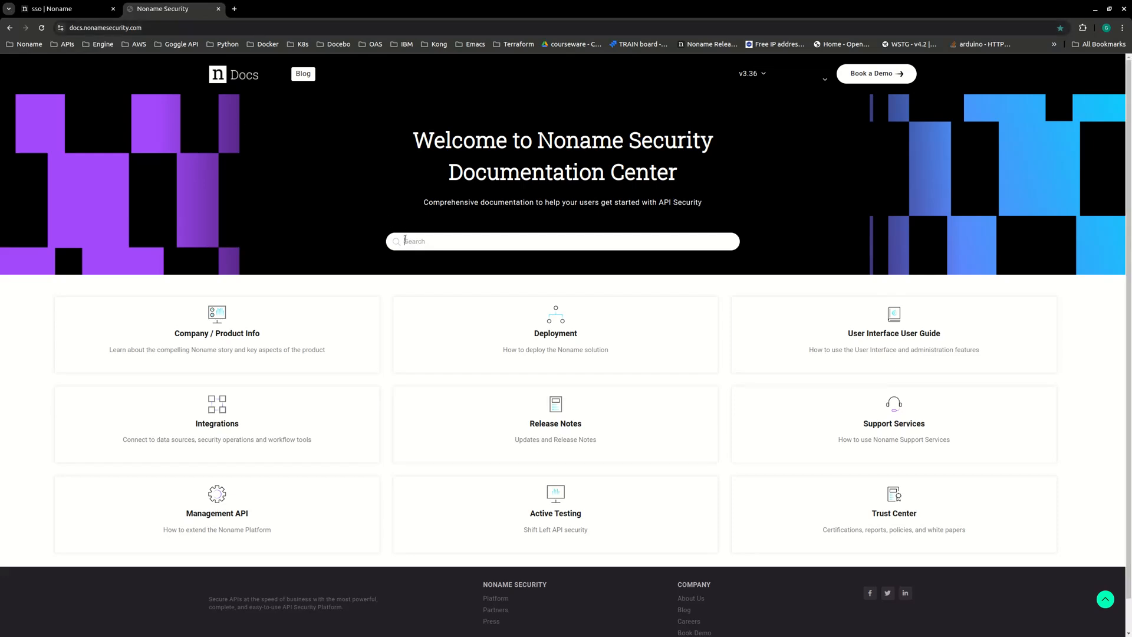
# - Search the documentation for sso and go through the SSO / SAML Integration article to its Okta setup guide
pyautogui.write('sso')
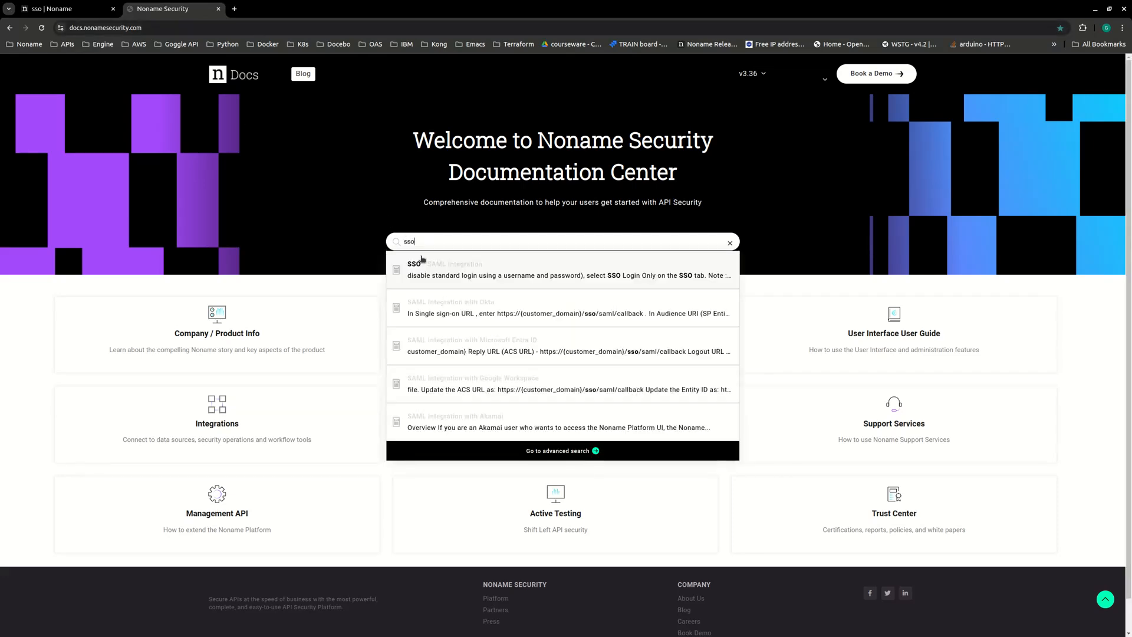
pyautogui.click(511, 269)
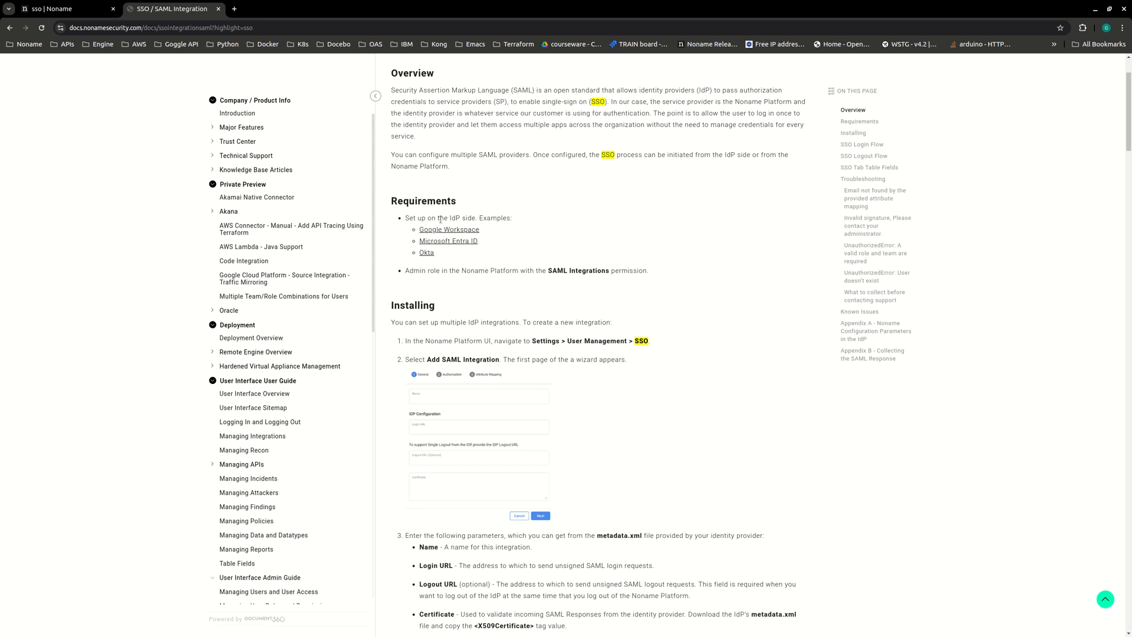
pyautogui.click(425, 256)
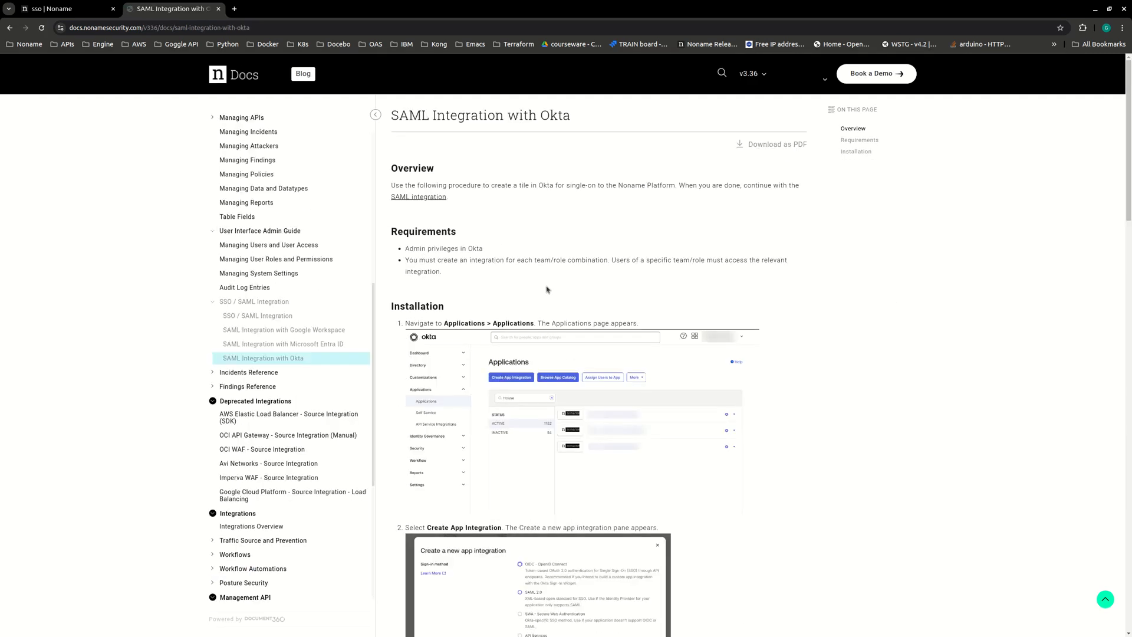
# - Review the Okta SAML integration guide's installation steps, including the sign-on URL, audience URI and attribute statement settings
pyautogui.scroll(-3, 535, 272)
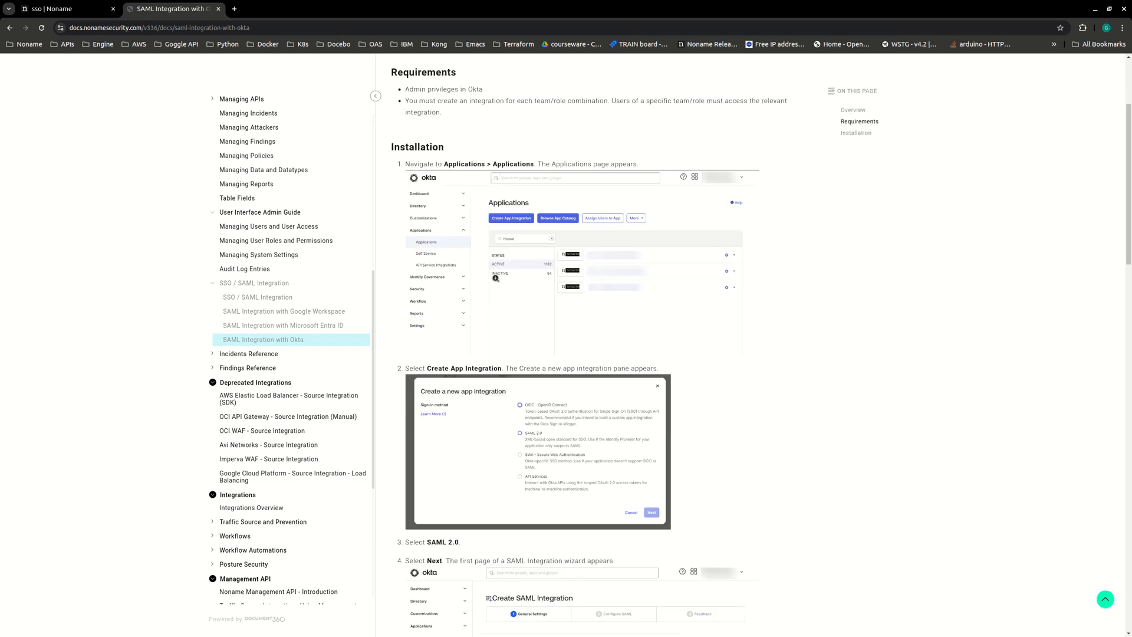
pyautogui.scroll(-7, 498, 298)
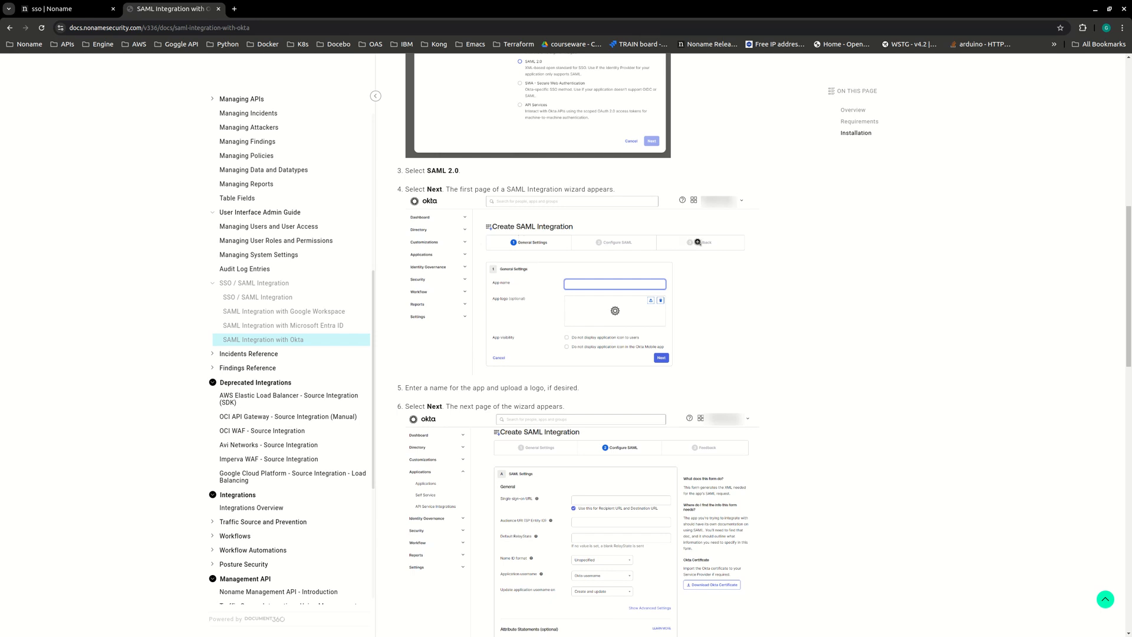
pyautogui.scroll(-4, 563, 241)
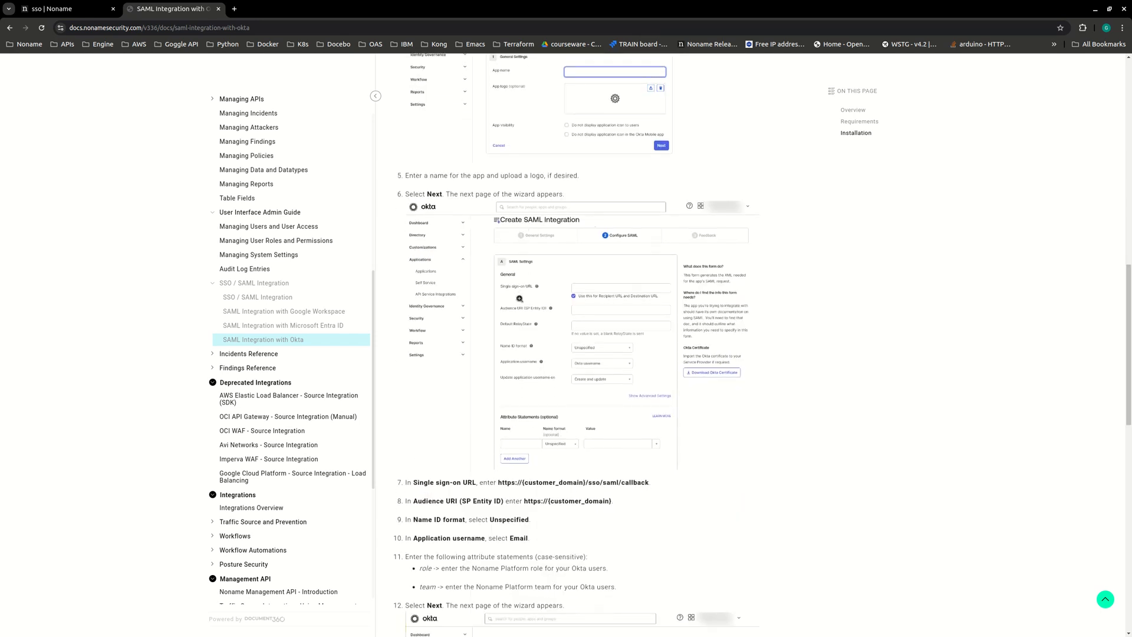
pyautogui.scroll(-2, 519, 346)
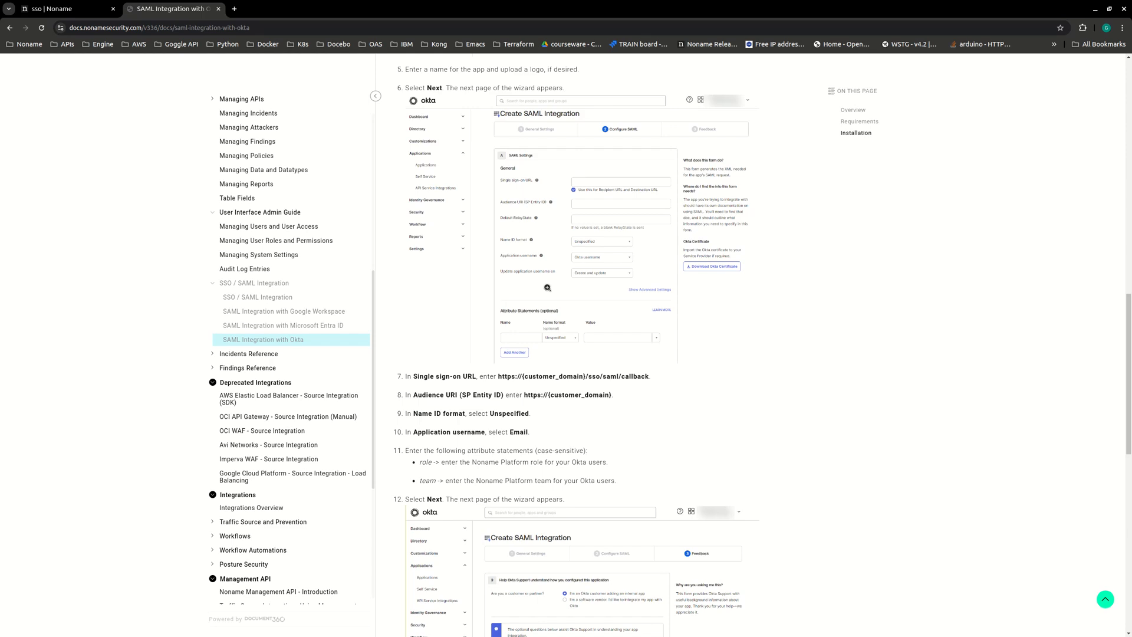
pyautogui.scroll(-5, 547, 287)
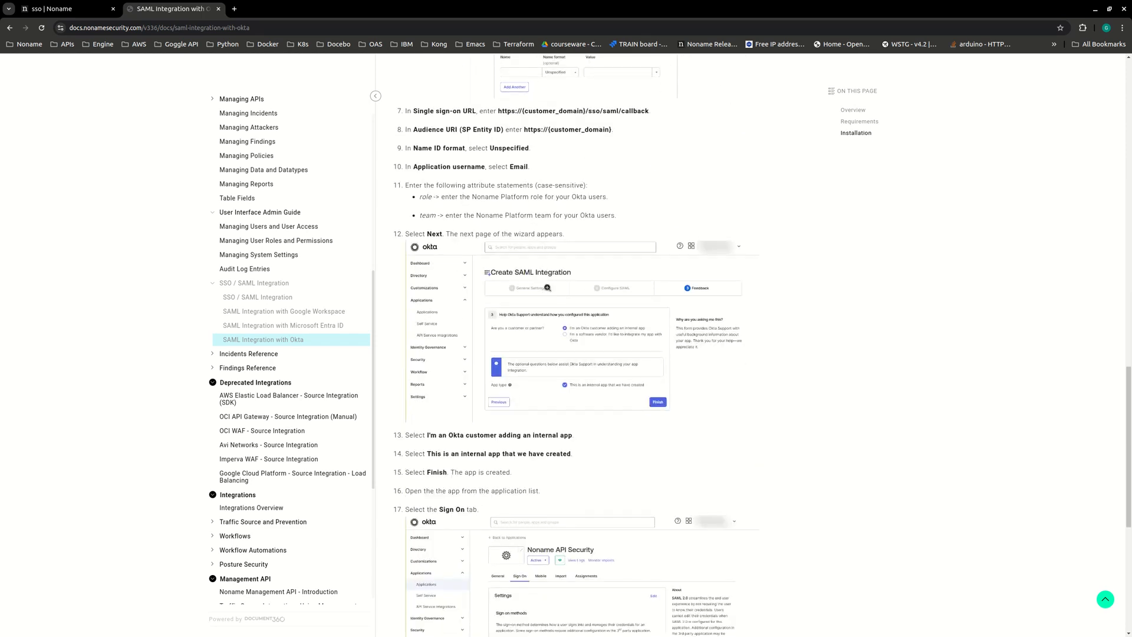
pyautogui.scroll(-5, 547, 287)
pyautogui.scroll(2, 547, 287)
pyautogui.scroll(15, 547, 287)
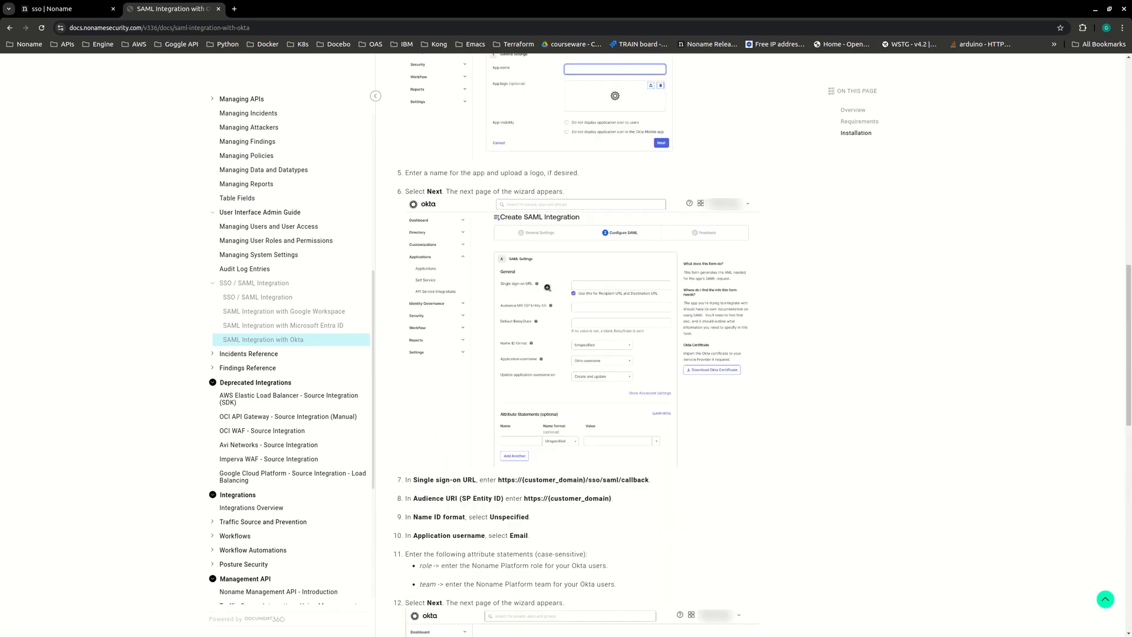
pyautogui.scroll(8, 547, 287)
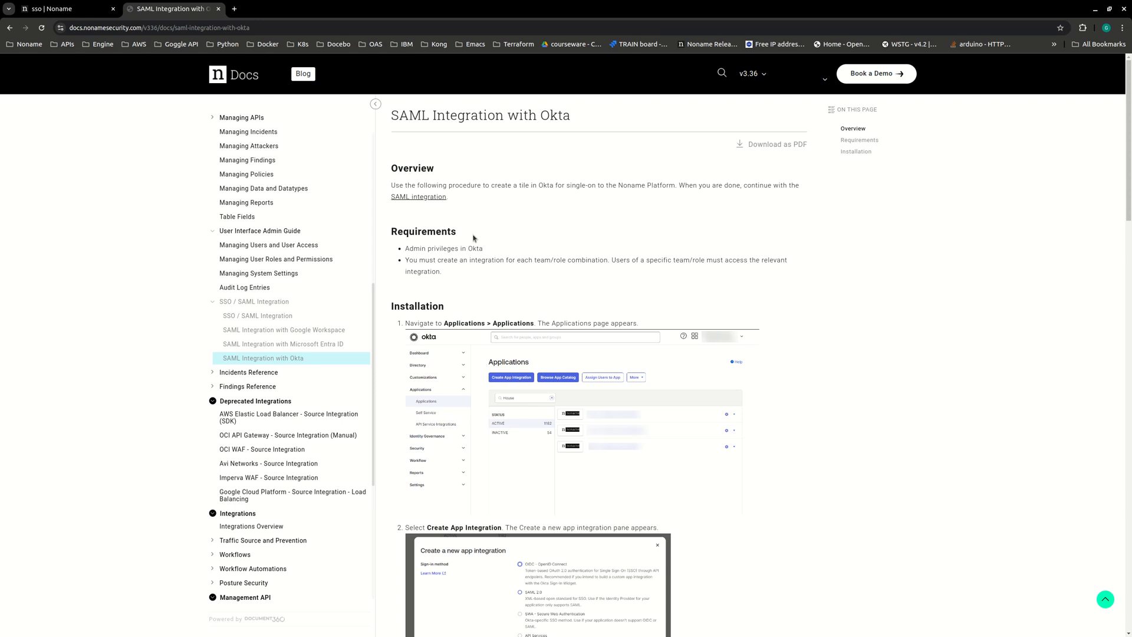
# - Return to the platform's SSO settings and start a new SAML integration named MySSO
pyautogui.click(57, 8)
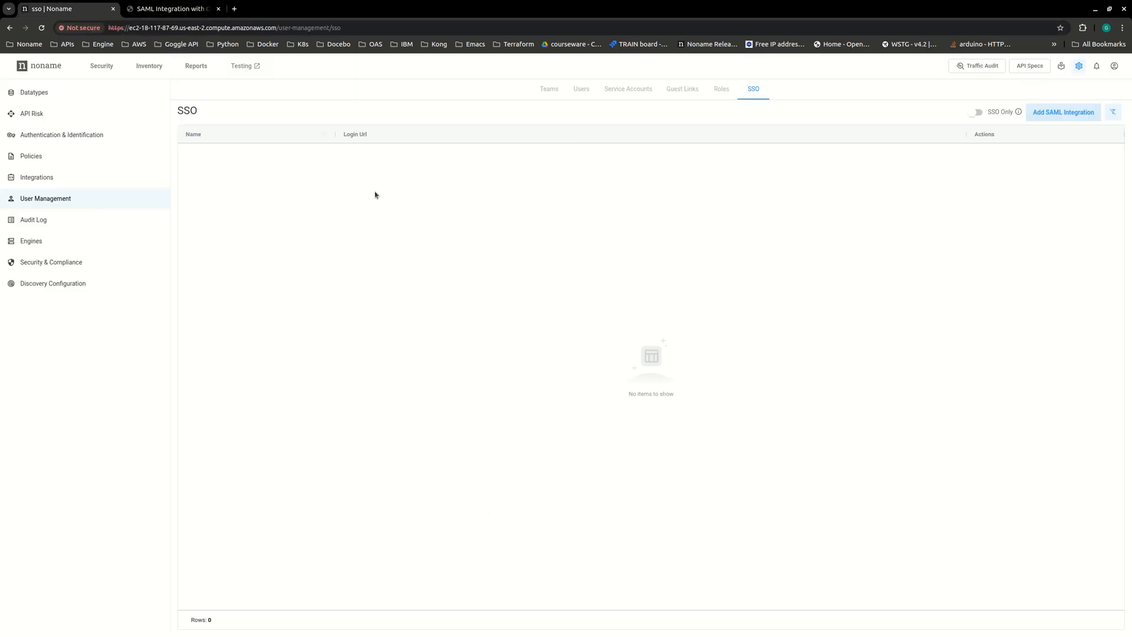
pyautogui.click(1059, 118)
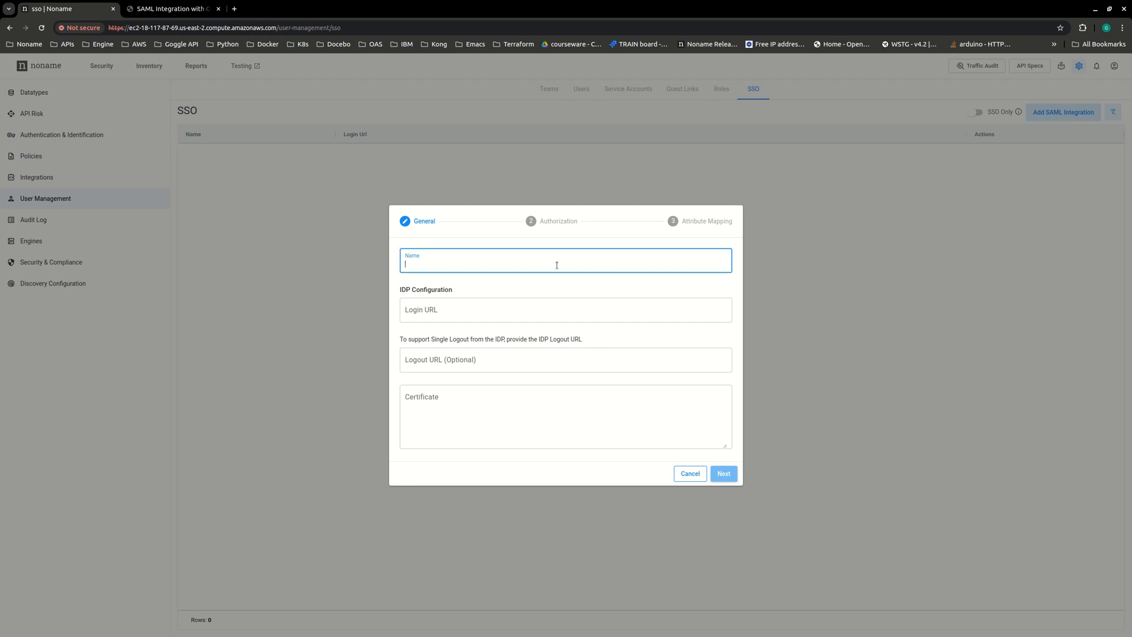
pyautogui.write('MySSO')
pyautogui.click(519, 302)
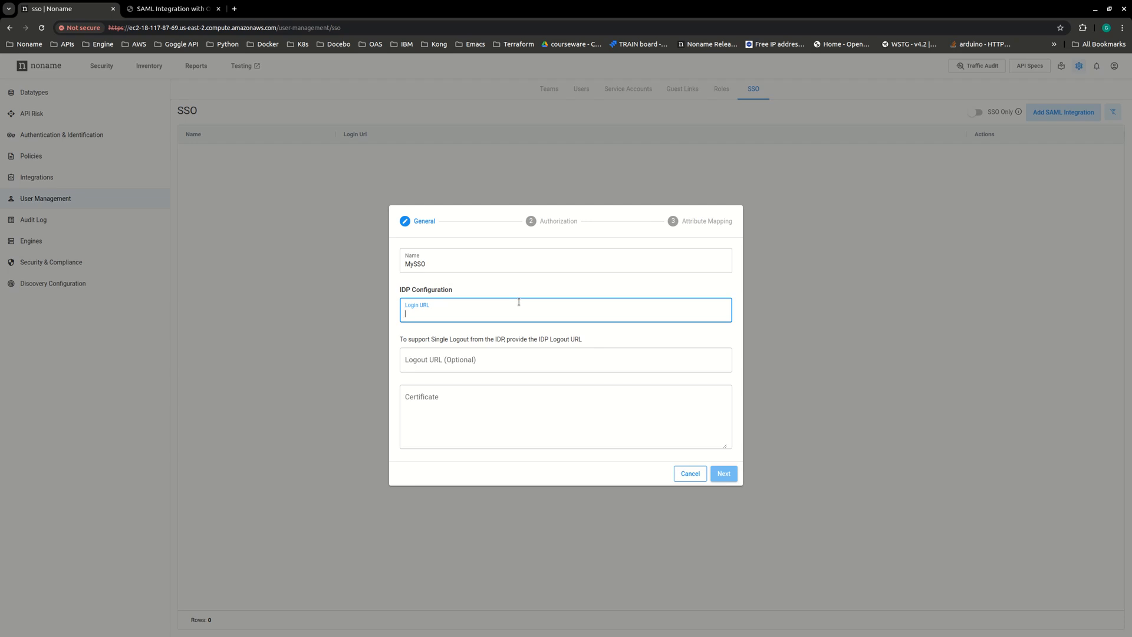
pyautogui.write('ttps://my.sso.com/')
pyautogui.write('sso/saml')
pyautogui.click(487, 356)
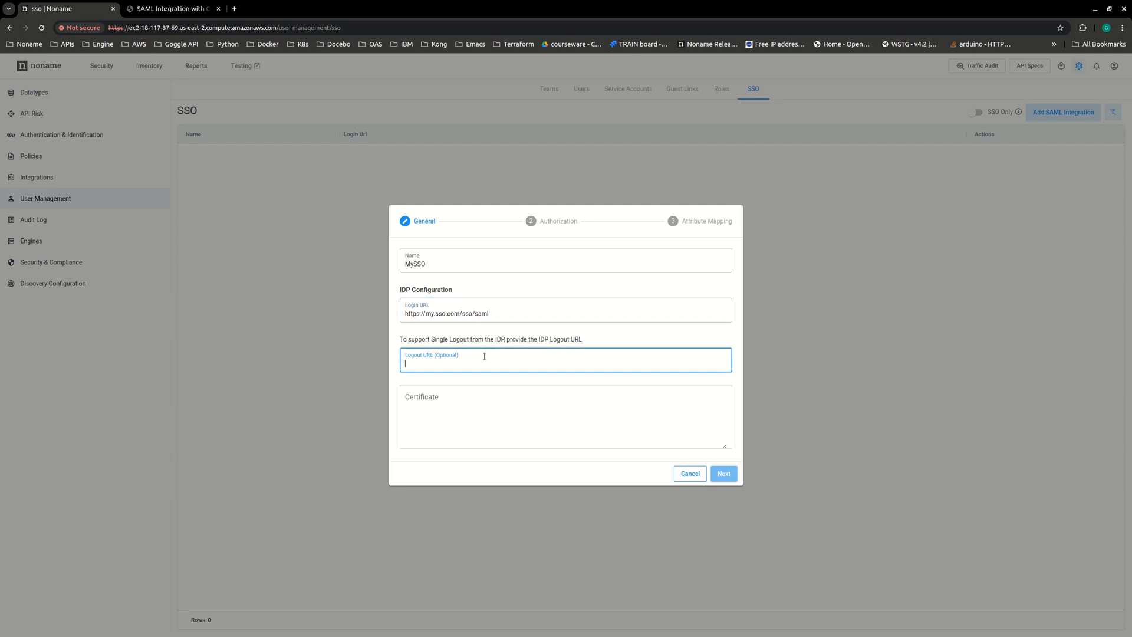
pyautogui.moveTo(406, 313); pyautogui.dragTo(459, 313)
pyautogui.hotkey('ctrl', 'c')
pyautogui.click(437, 364)
pyautogui.hotkey('ctrl', 'v')
# - Copy the identity provider's certificate from the other window and paste it into the integration's certificate field
pyautogui.hotkey('alt', 'Tab')
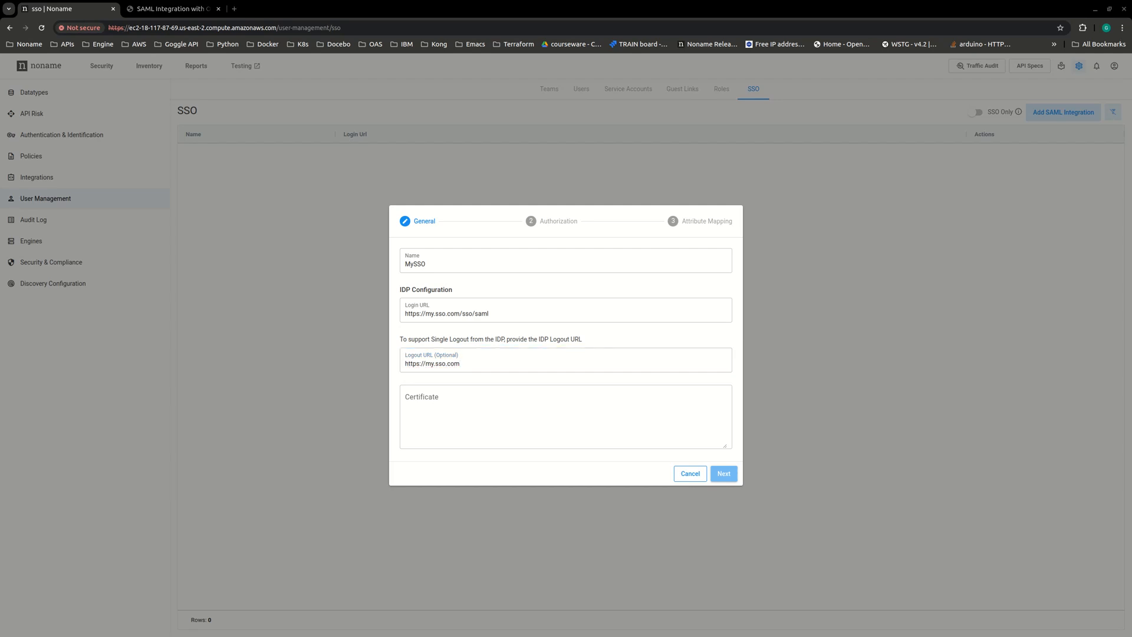
pyautogui.click(534, 427)
pyautogui.hotkey('alt', 'Tab')
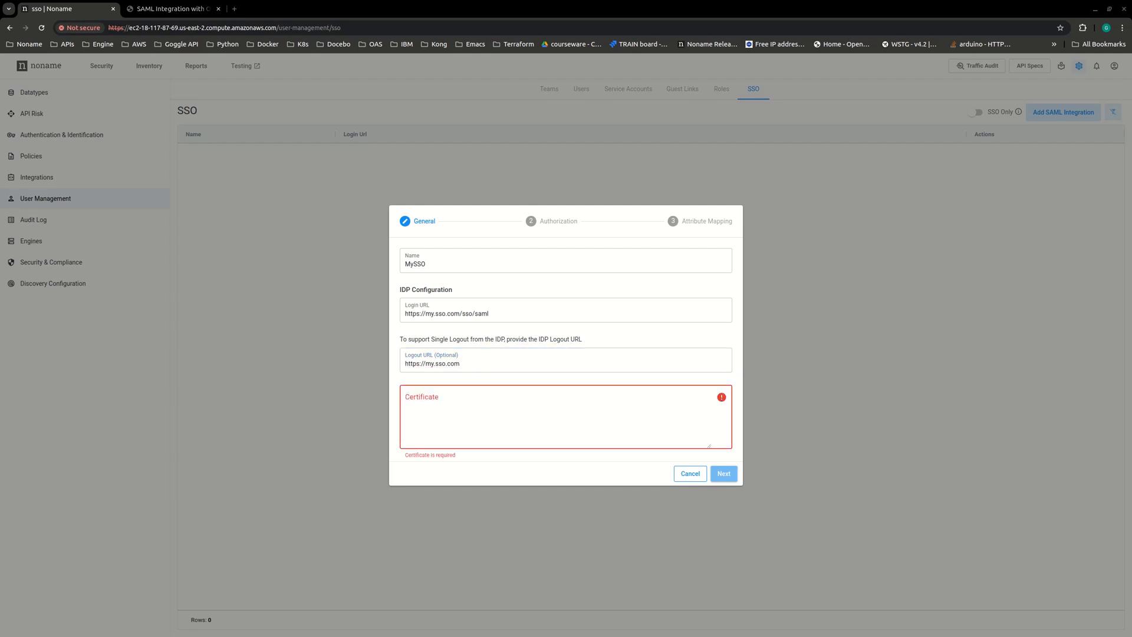
pyautogui.hotkey('alt', 'Tab')
pyautogui.hotkey('ctrl', 'v')
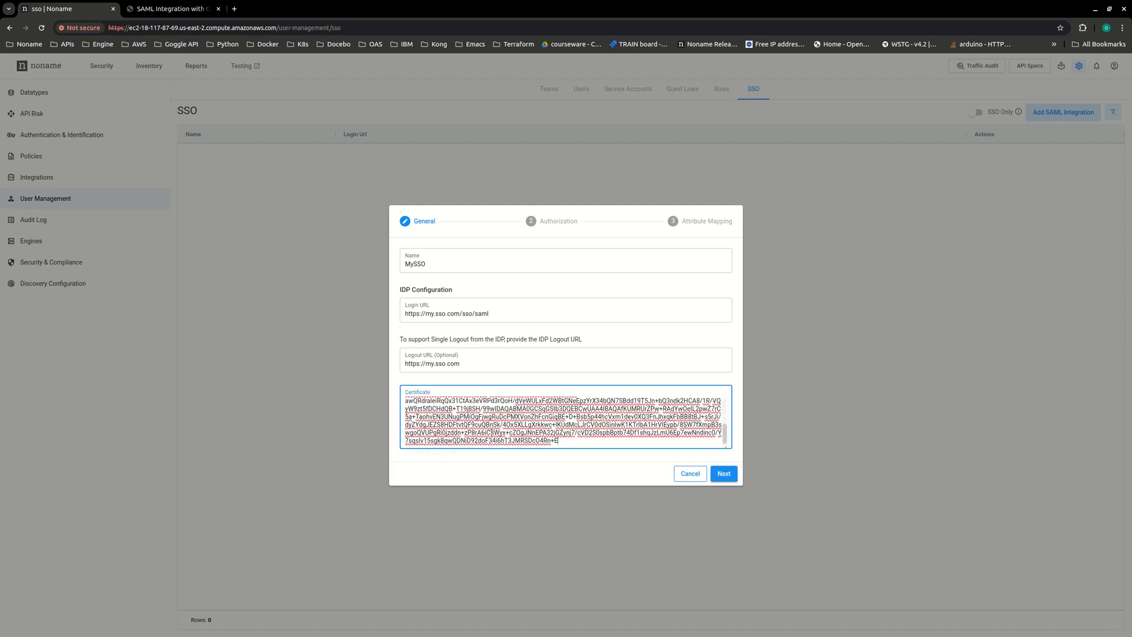
# - Continue to the authorization settings, choose automatic creation of teams that do not exist in the system, and proceed to attribute mapping
pyautogui.click(725, 475)
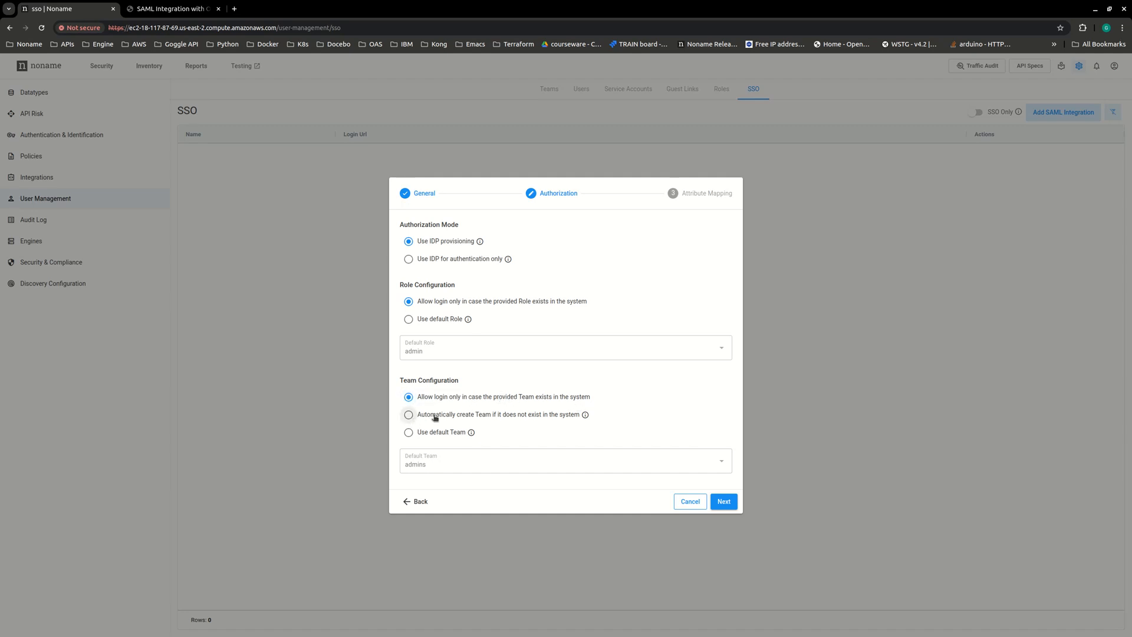
pyautogui.click(410, 416)
pyautogui.click(723, 501)
# - Map the user attributes to the IDP fields email, role and team, and save the SAML integration
pyautogui.click(442, 277)
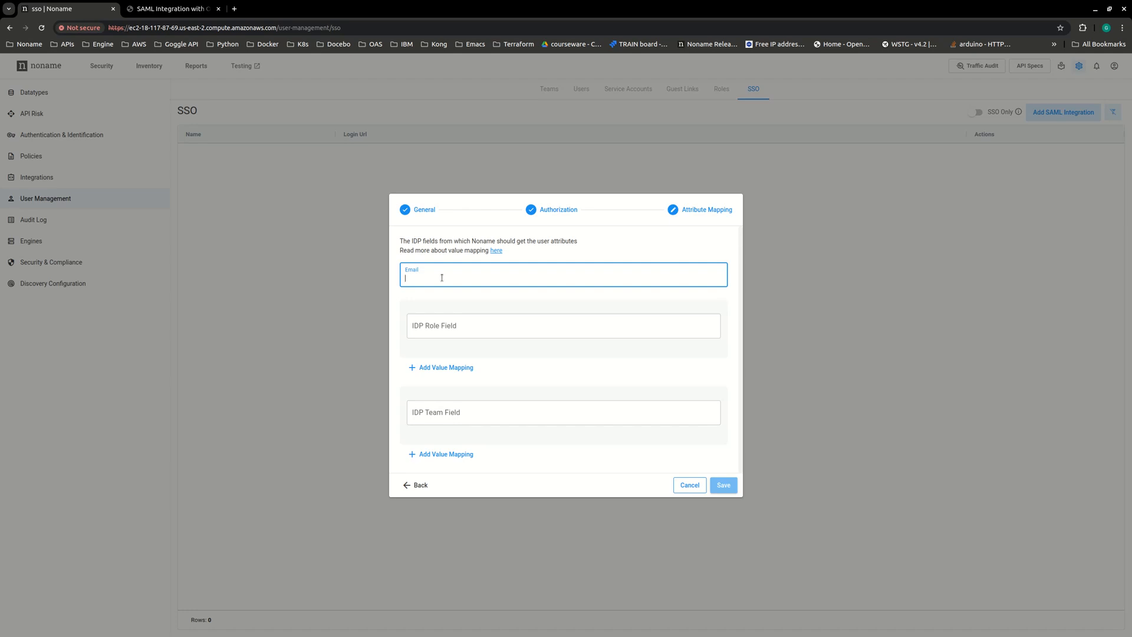
pyautogui.write('email')
pyautogui.click(450, 331)
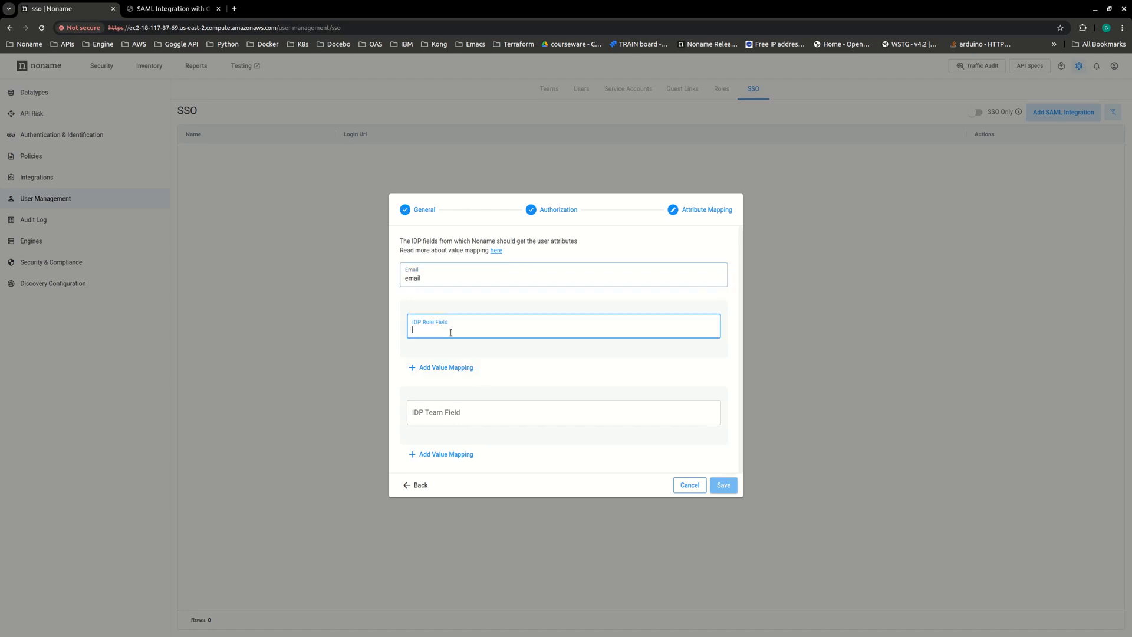
pyautogui.write('role')
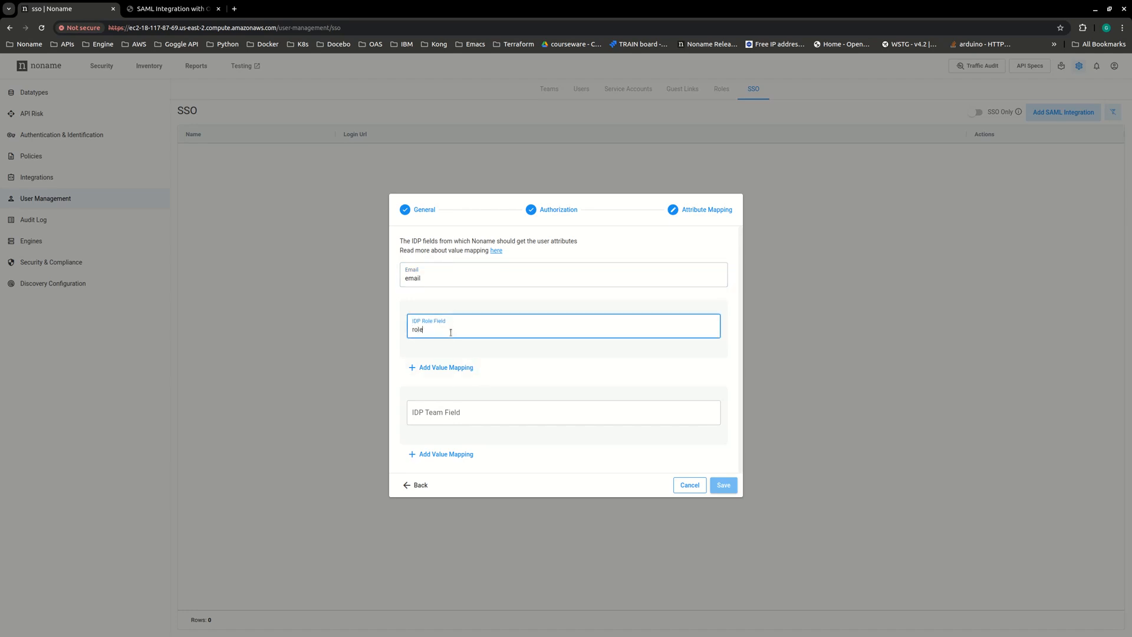
pyautogui.click(424, 420)
pyautogui.write('team')
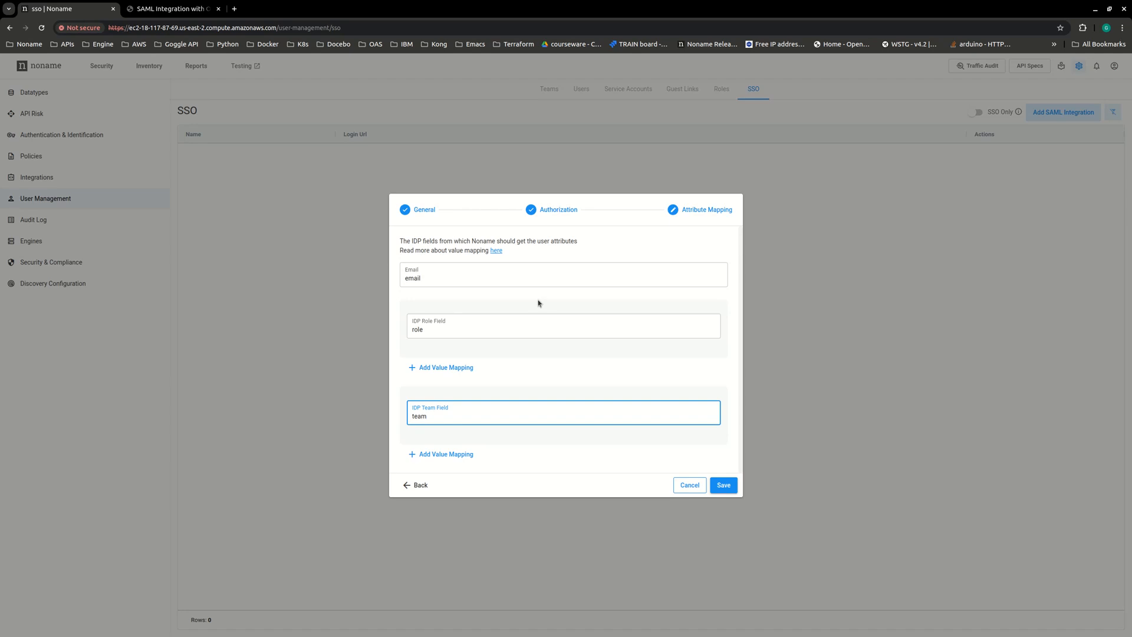
pyautogui.click(728, 490)
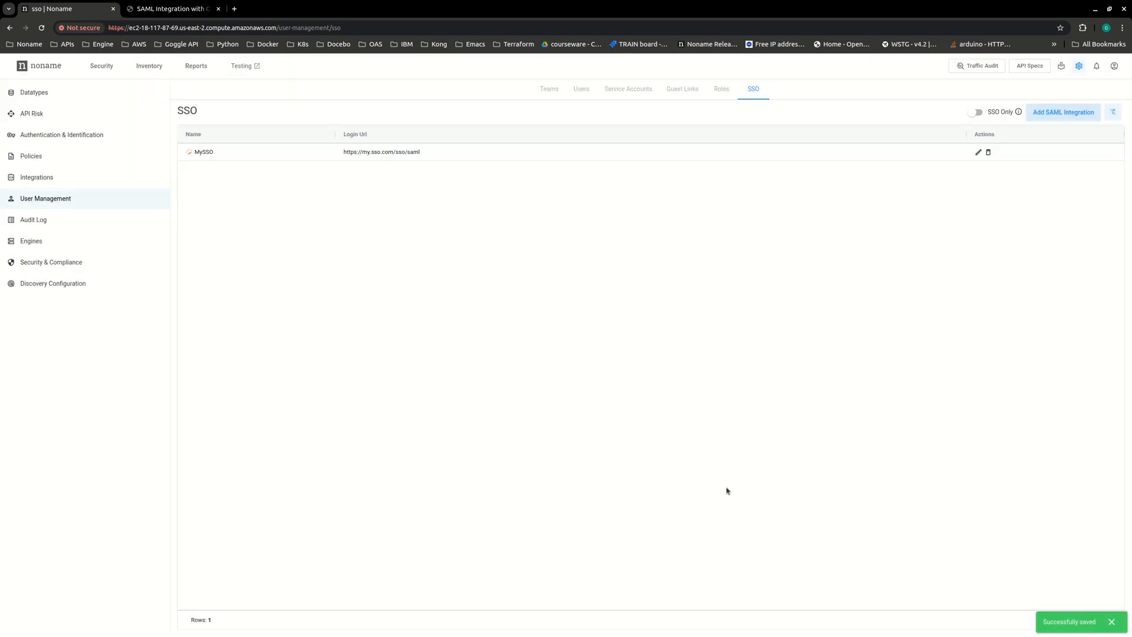